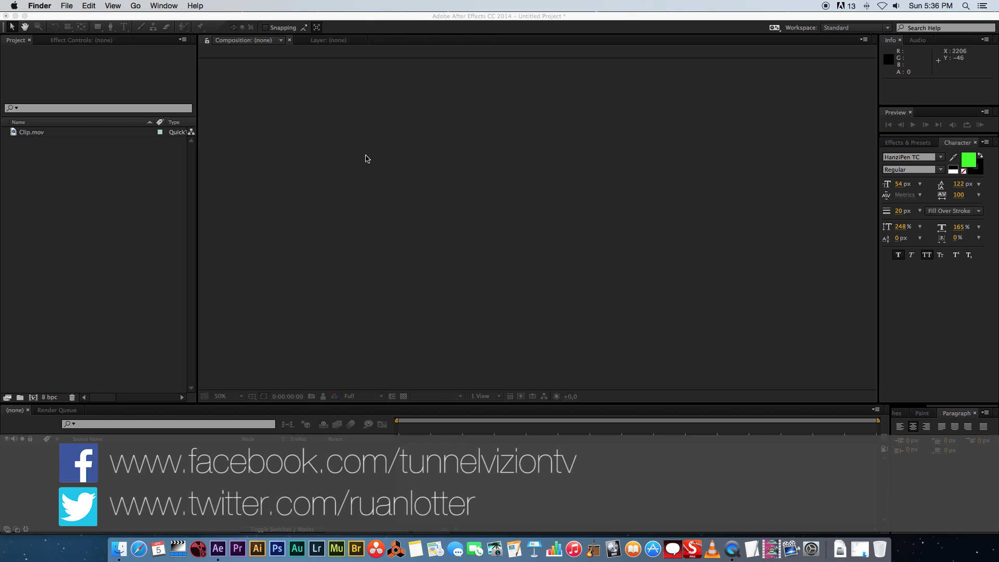
Create a composition from Clip.mov and send its footage layer to mocha AE for tracking.
{"action": "left_click", "coordinate": [133, 214]}
{"action": "left_click_drag", "start_coordinate": [21, 141], "coordinate": [32, 397]}
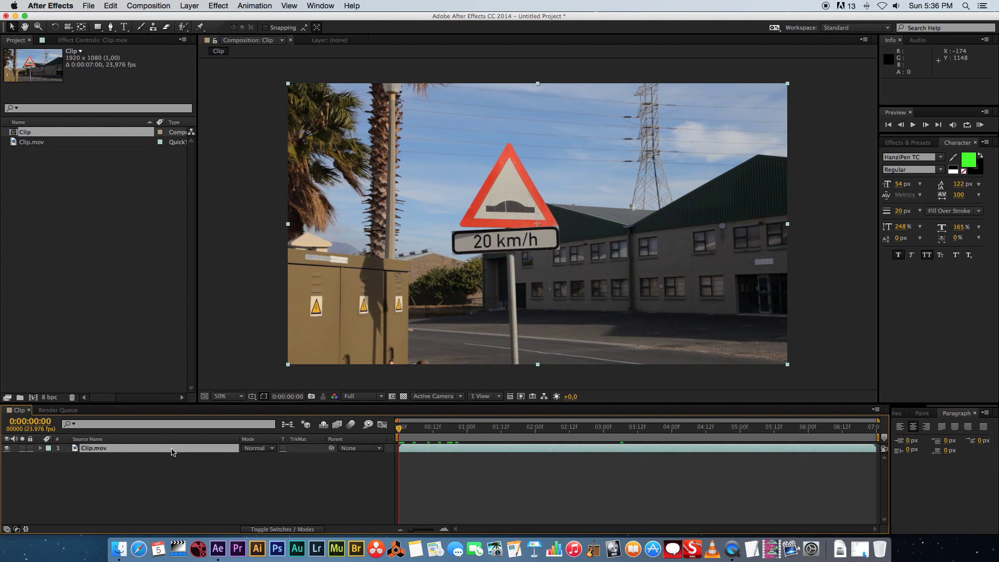
{"action": "left_click", "coordinate": [255, 6]}
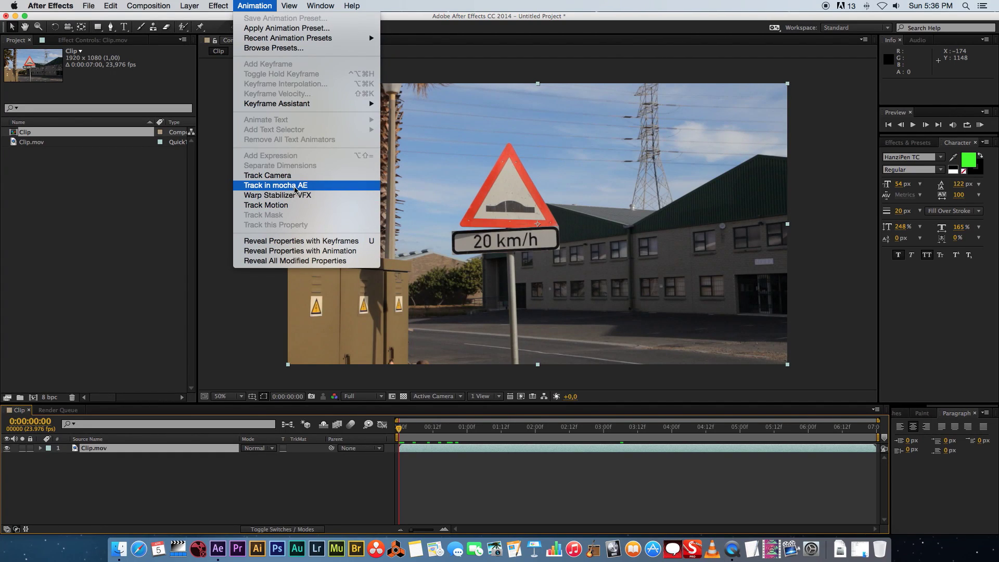
{"action": "left_click", "coordinate": [306, 189]}
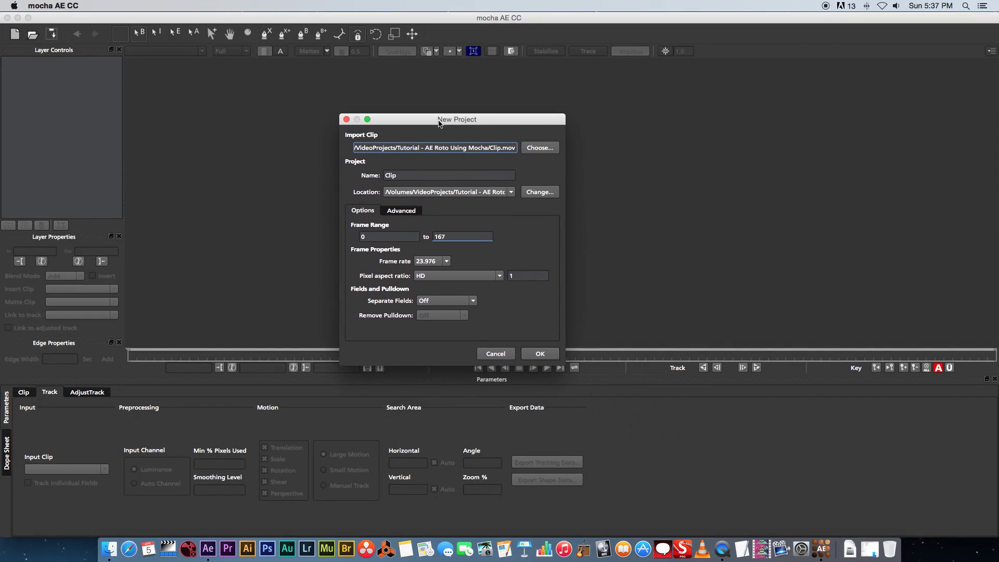
Create the mocha project named Clip for frames 0 to 167 at 23.976 fps and go to the first frame.
{"action": "left_click_drag", "start_coordinate": [439, 120], "coordinate": [467, 139]}
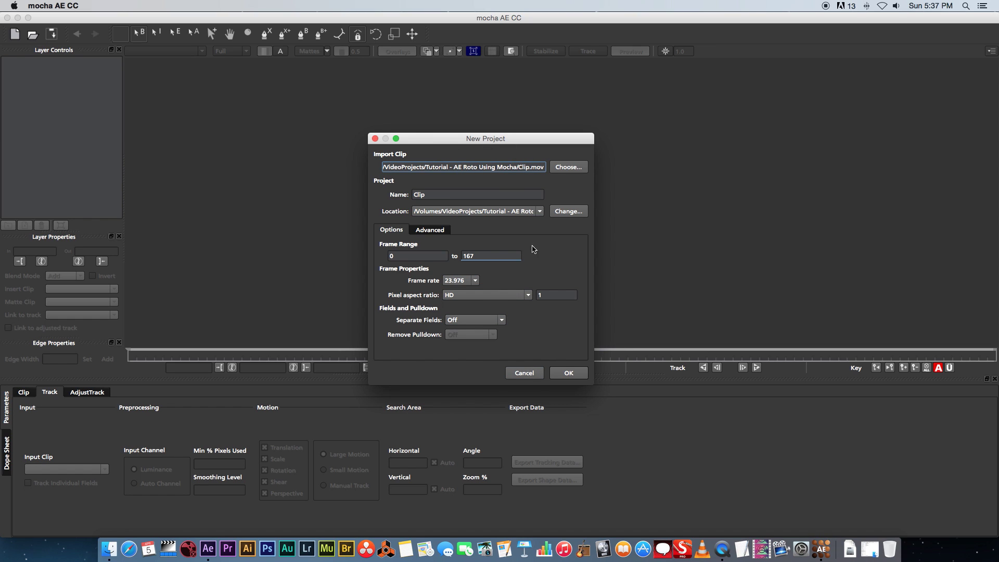
{"action": "left_click", "coordinate": [569, 373]}
{"action": "left_click_drag", "start_coordinate": [162, 354], "coordinate": [112, 355]}
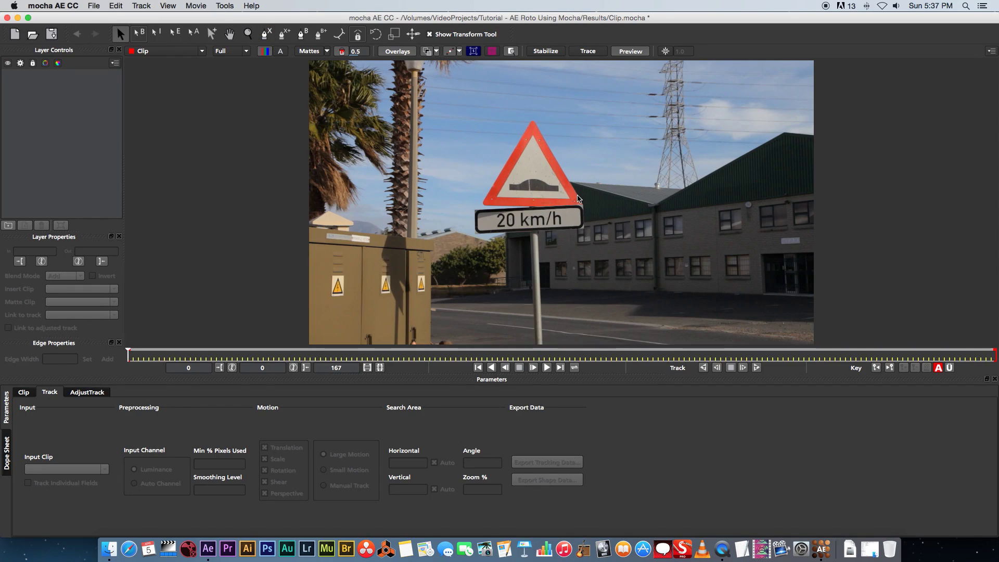
Draw a closed X-spline around the white inner triangle of the road sign on the first frame.
{"action": "left_click", "coordinate": [265, 35]}
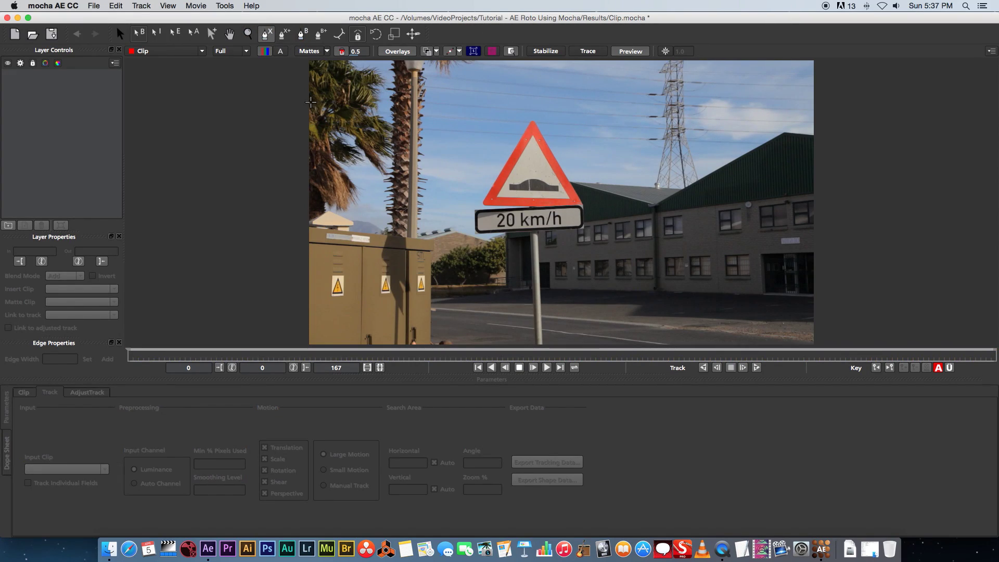
{"action": "left_click", "coordinate": [248, 33]}
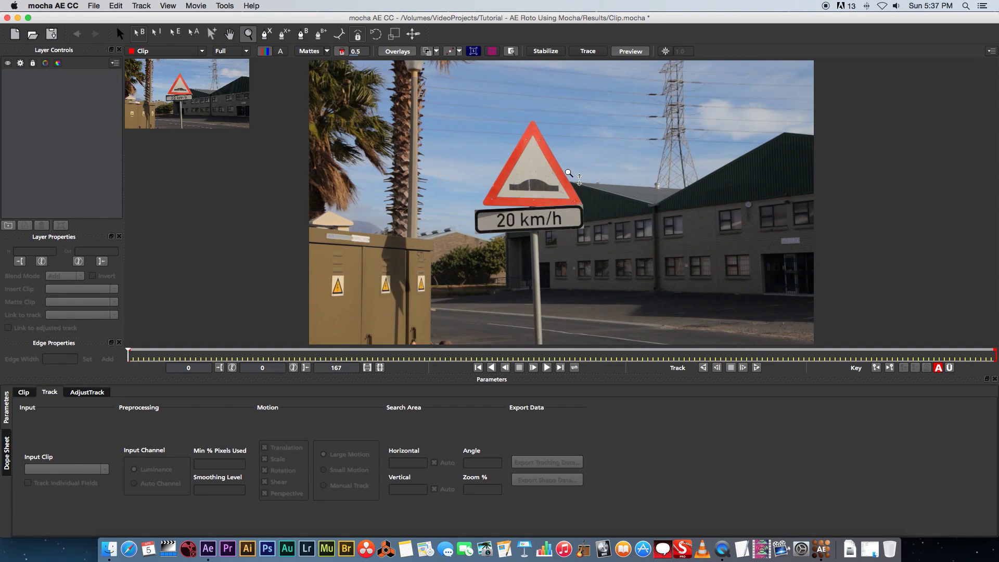
{"action": "left_click_drag", "start_coordinate": [565, 174], "coordinate": [505, 104]}
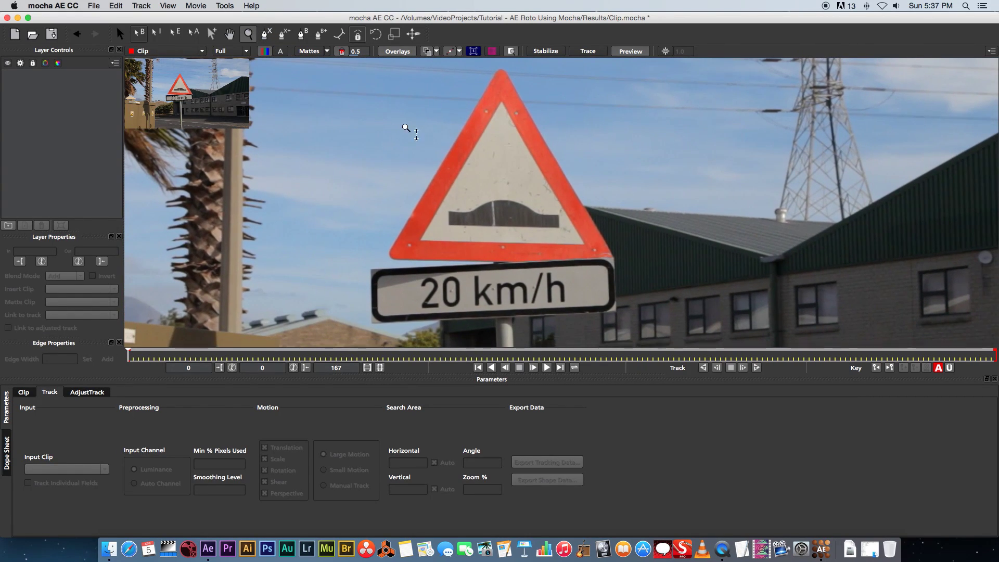
{"action": "left_click", "coordinate": [266, 34]}
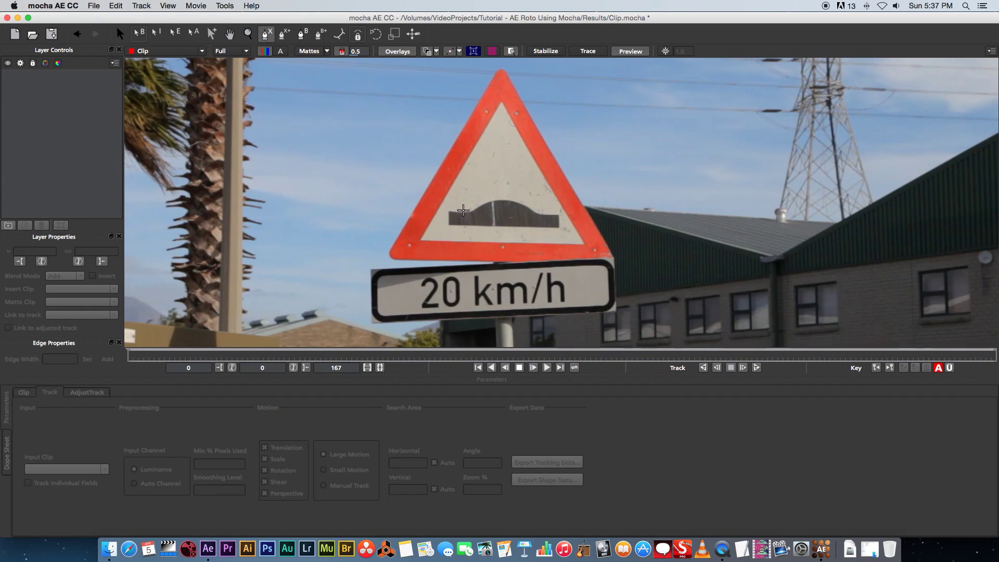
{"action": "left_click", "coordinate": [500, 102]}
{"action": "left_click", "coordinate": [490, 85]}
{"action": "left_click", "coordinate": [599, 259]}
{"action": "left_click", "coordinate": [585, 244]}
{"action": "left_click", "coordinate": [422, 238]}
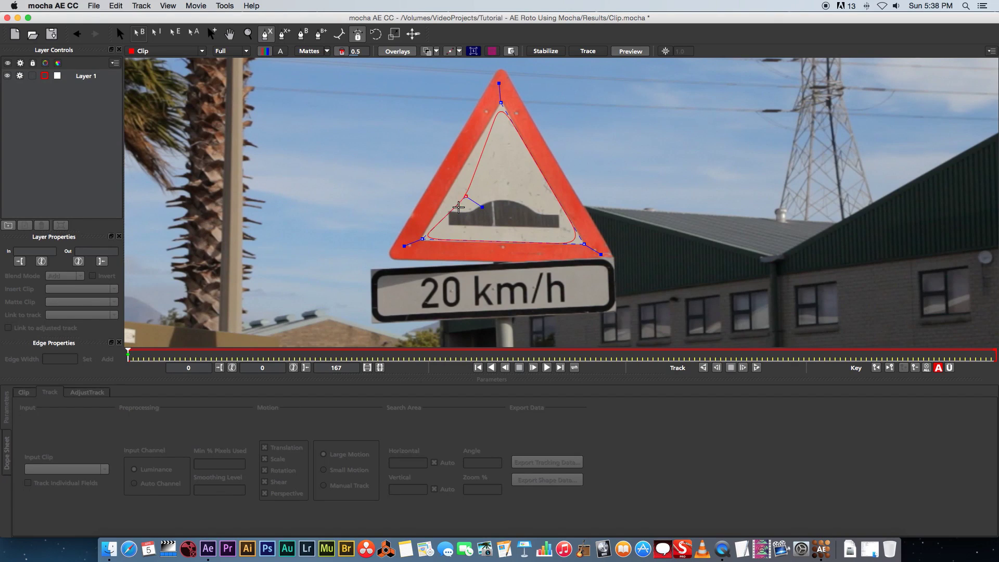
{"action": "right_click", "coordinate": [414, 148]}
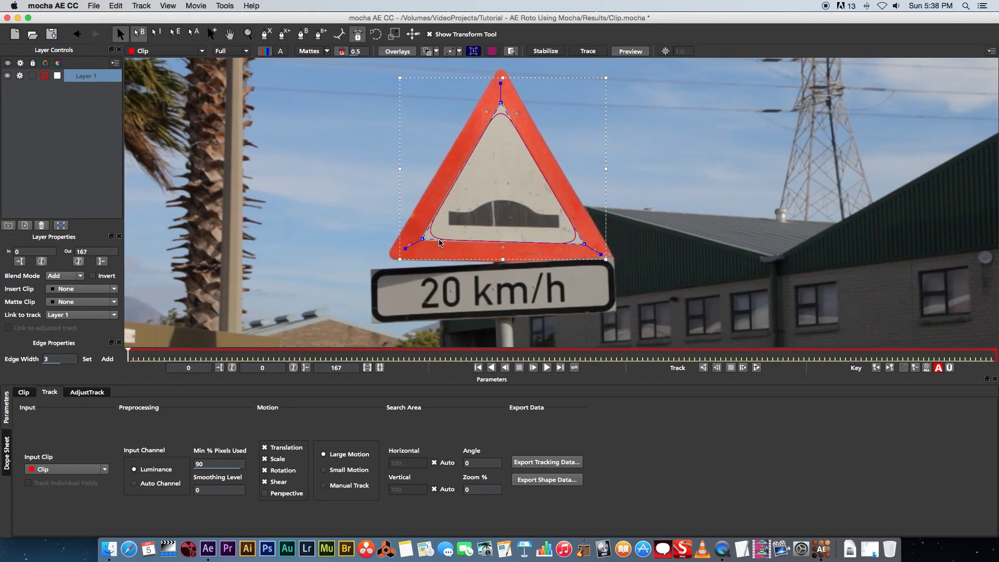
Fine-tune the three X-spline points so they sit exactly on the corners of the sign's white triangle.
{"action": "left_click_drag", "start_coordinate": [423, 239], "coordinate": [422, 241]}
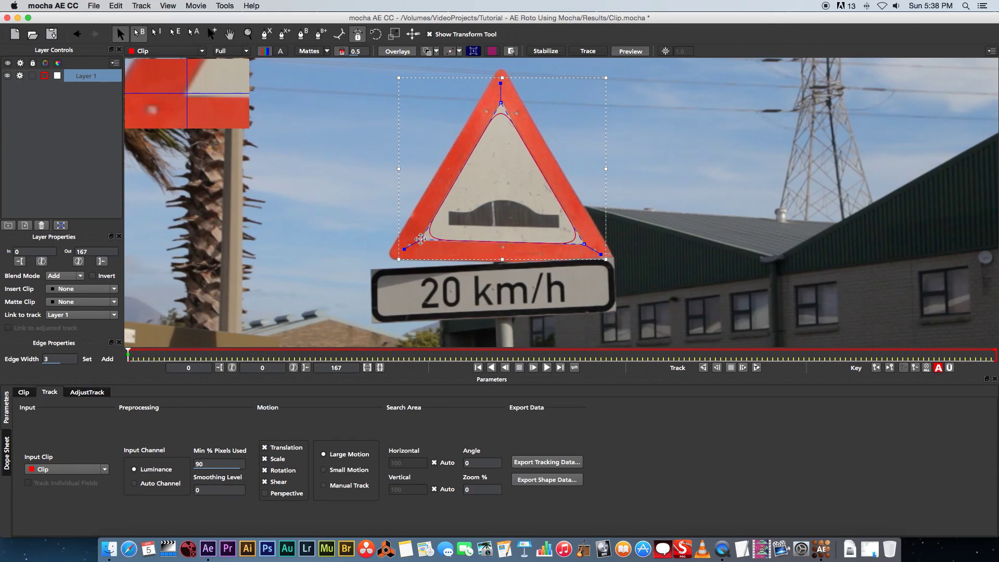
{"action": "left_click_drag", "start_coordinate": [421, 239], "coordinate": [423, 239]}
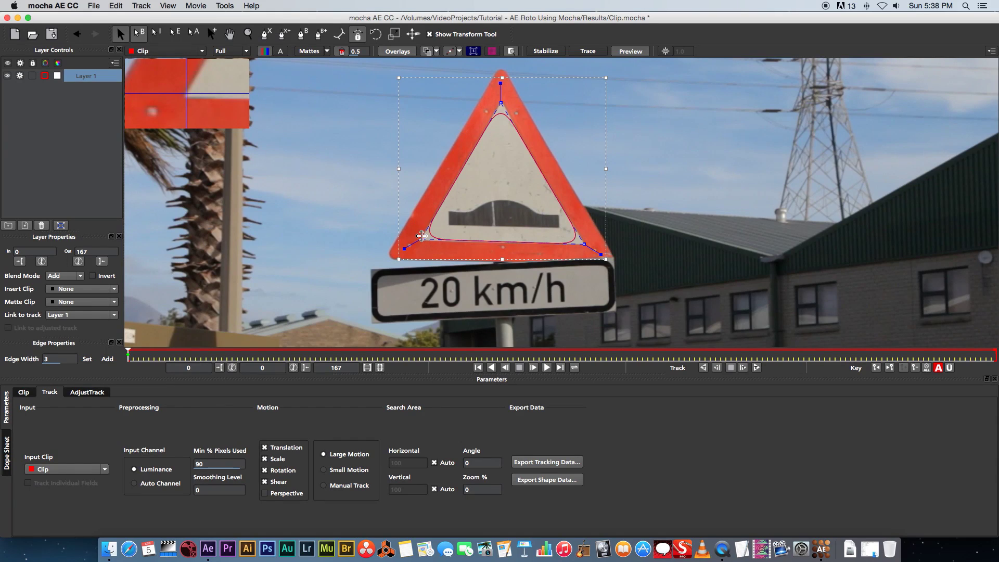
{"action": "key", "text": "Left"}
{"action": "key", "text": "Down"}
{"action": "key", "text": "Down"}
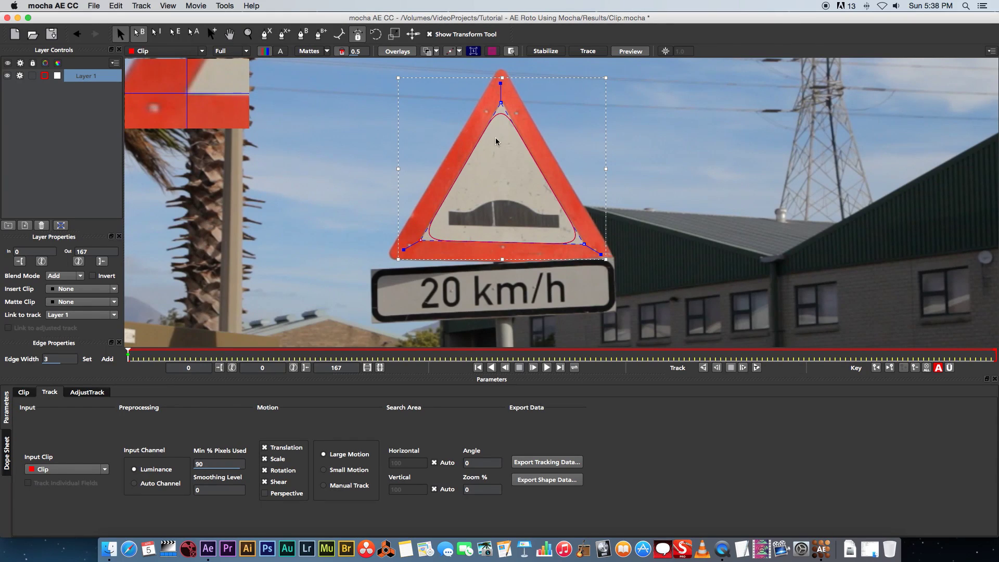
{"action": "left_click_drag", "start_coordinate": [501, 102], "coordinate": [502, 102]}
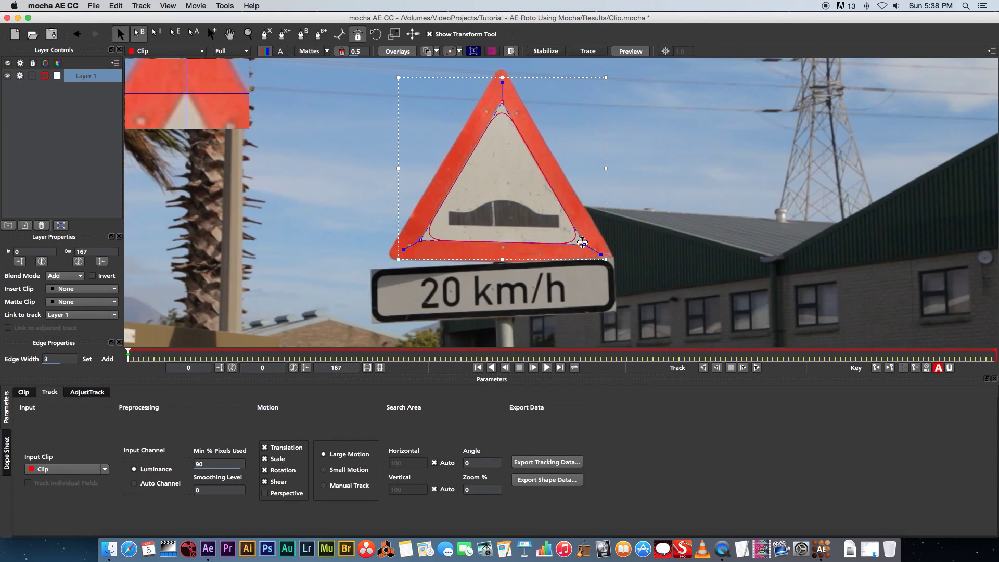
{"action": "left_click", "coordinate": [583, 243]}
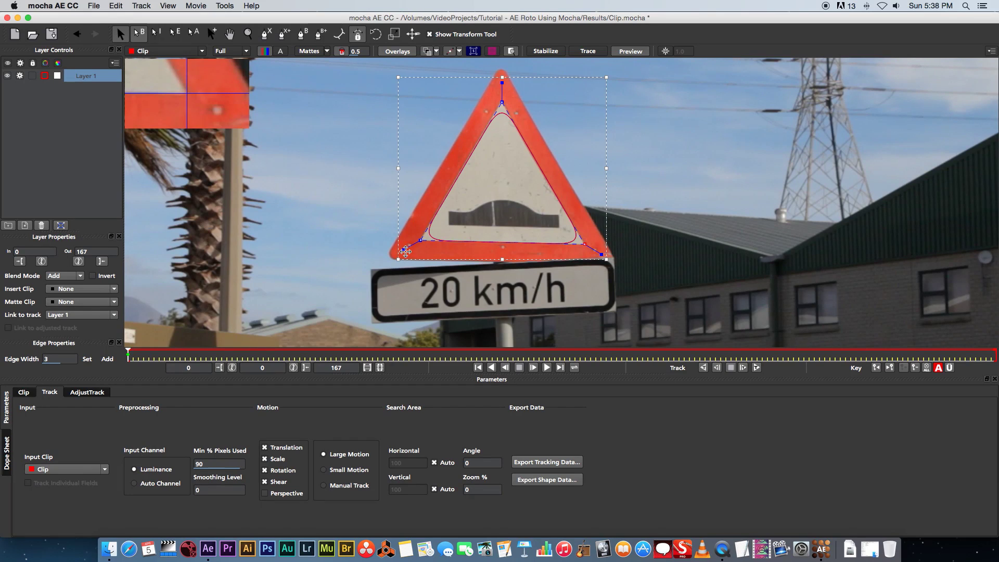
Extend the tension handles of all three spline points outward to make the shape's corners sharp.
{"action": "left_click_drag", "start_coordinate": [403, 250], "coordinate": [399, 251]}
{"action": "left_click_drag", "start_coordinate": [502, 82], "coordinate": [502, 78]}
{"action": "left_click_drag", "start_coordinate": [603, 253], "coordinate": [605, 256]}
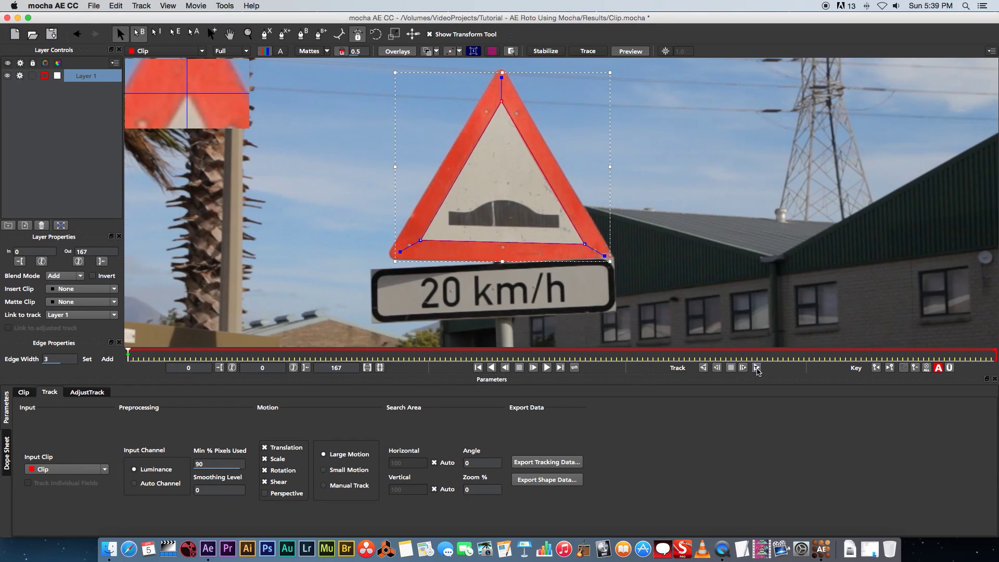
Track the triangle layer forward through the whole clip to frame 167.
{"action": "left_click", "coordinate": [756, 368]}
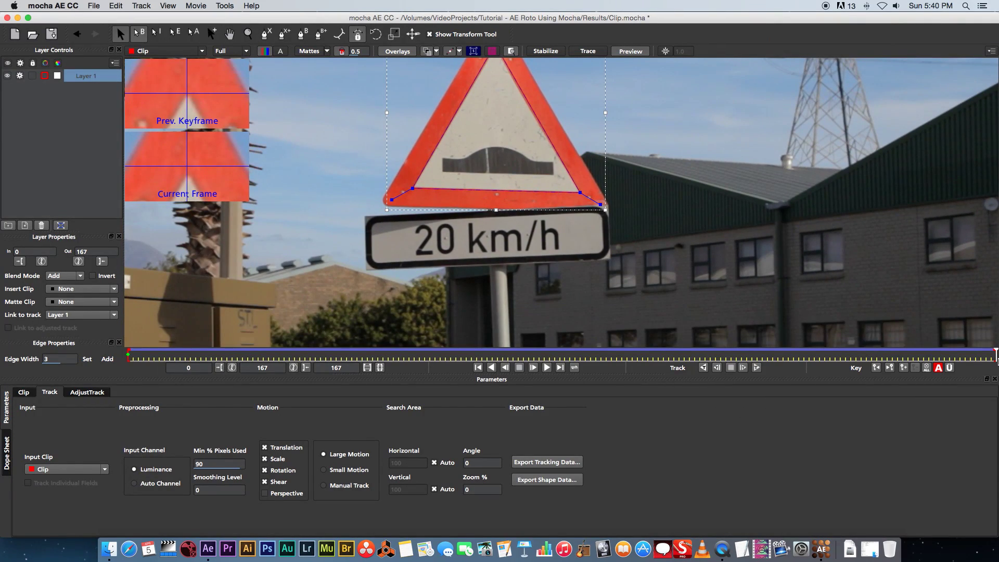
{"action": "mouse_move", "coordinate": [994, 359]}
{"action": "left_mouse_down"}
{"action": "mouse_move", "coordinate": [408, 354]}
{"action": "mouse_move", "coordinate": [996, 346]}
{"action": "left_mouse_up"}
Nudge the spline's lower-right point at frame 167 onto the matching corner of the white triangle.
{"action": "left_click", "coordinate": [580, 192]}
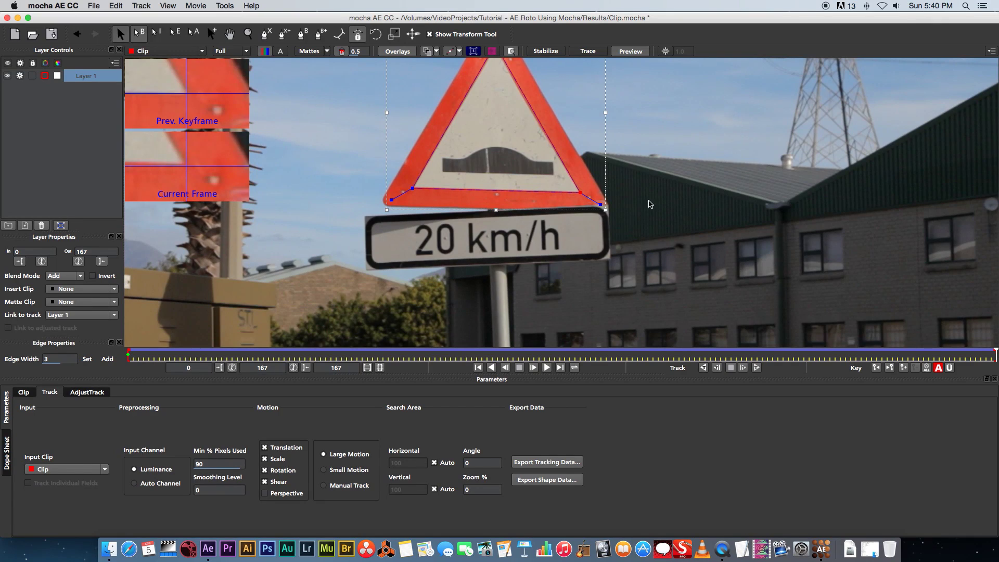
{"action": "key", "text": "Left"}
{"action": "key", "text": "Up"}
{"action": "key", "text": "Left"}
{"action": "key", "text": "Up"}
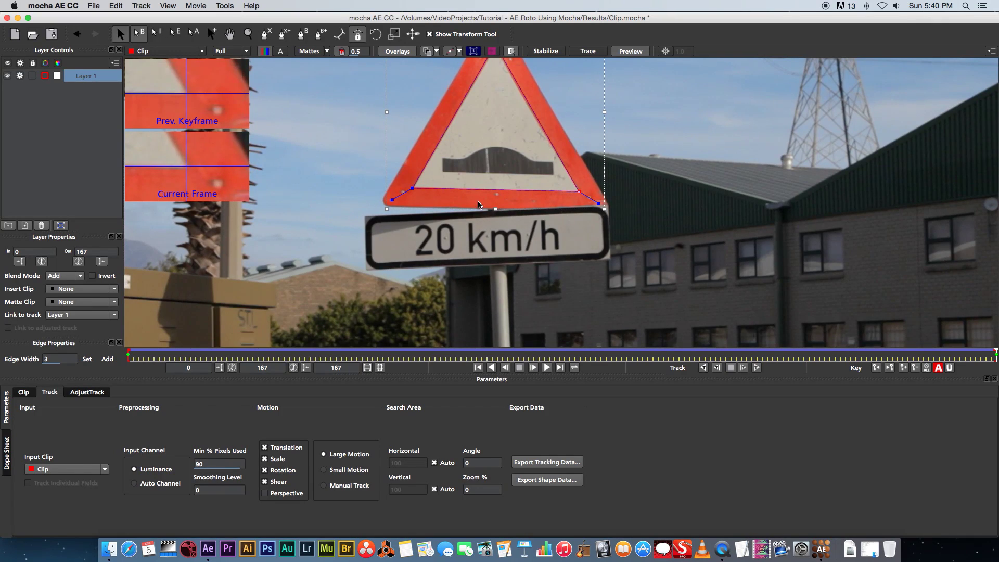
{"action": "key", "text": "Down"}
Align the spline's lower-left and top points with the white triangle's corners on the last frame.
{"action": "left_click", "coordinate": [414, 187]}
{"action": "key", "text": "Right"}
{"action": "key", "text": "Up"}
{"action": "key", "text": "Right"}
{"action": "key", "text": "Up"}
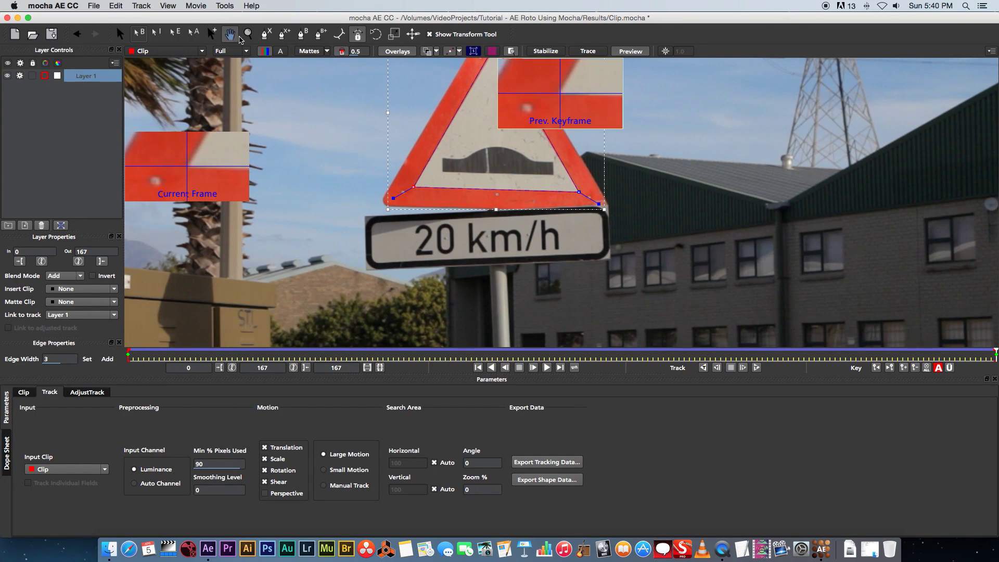
{"action": "key", "text": "x"}
{"action": "left_click_drag", "start_coordinate": [333, 114], "coordinate": [334, 163]}
{"action": "left_click", "coordinate": [121, 34]}
{"action": "left_click", "coordinate": [497, 94]}
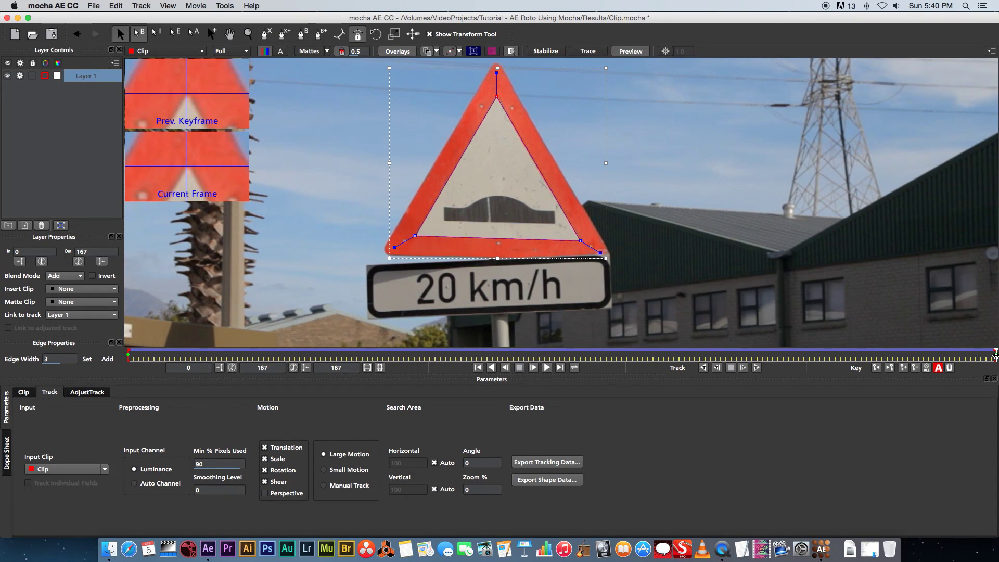
Correct the spline's corner points against the white triangle on frames 78 and 34.
{"action": "left_click_drag", "start_coordinate": [993, 350], "coordinate": [533, 352]}
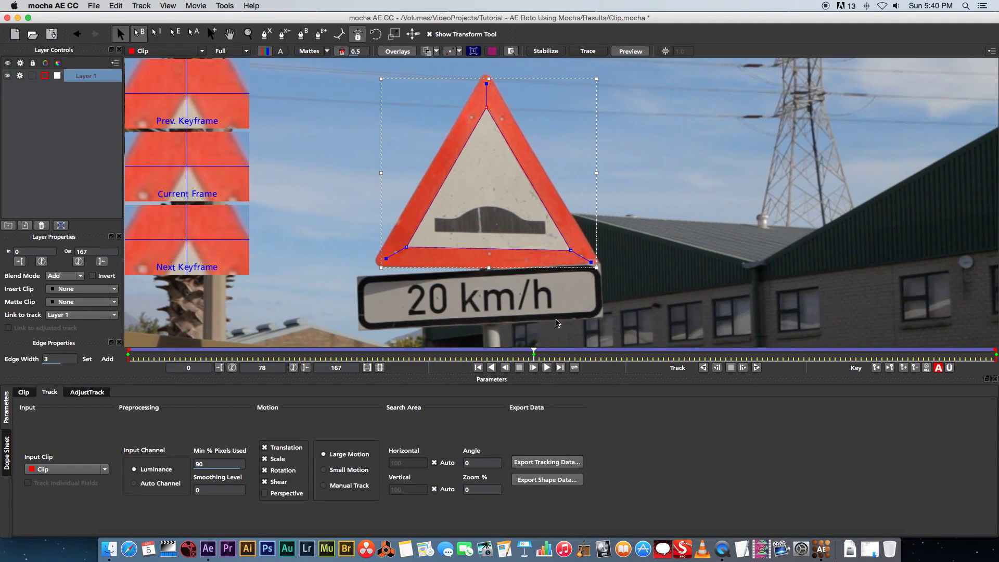
{"action": "left_click_drag", "start_coordinate": [534, 354], "coordinate": [305, 354]}
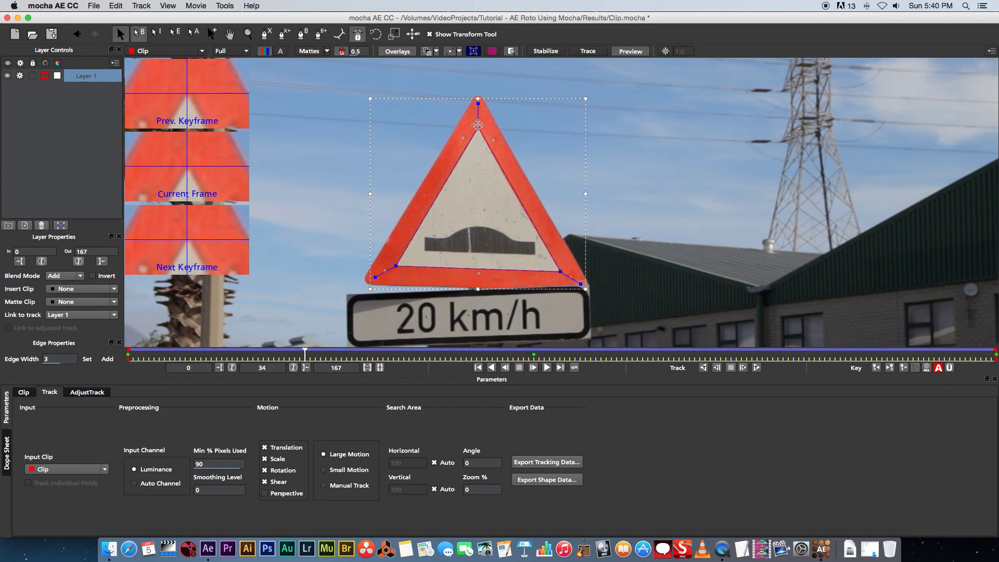
{"action": "left_click_drag", "start_coordinate": [477, 127], "coordinate": [478, 127]}
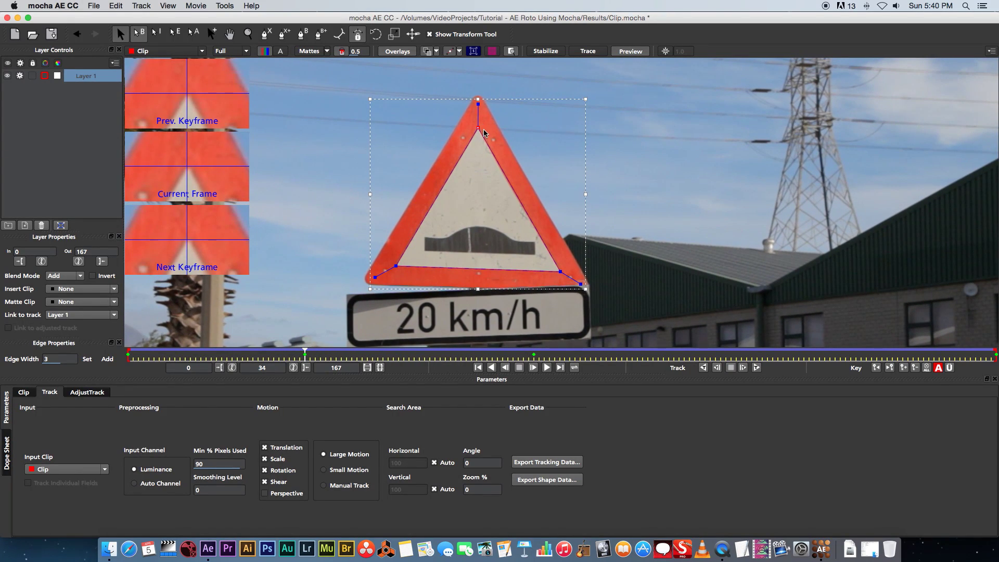
{"action": "left_click", "coordinate": [396, 268]}
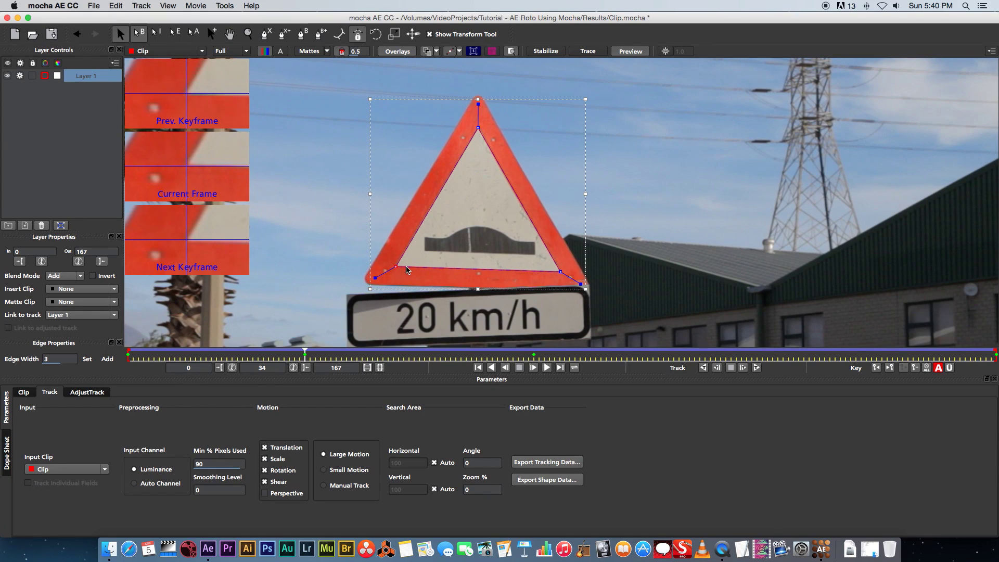
{"action": "left_click", "coordinate": [560, 273]}
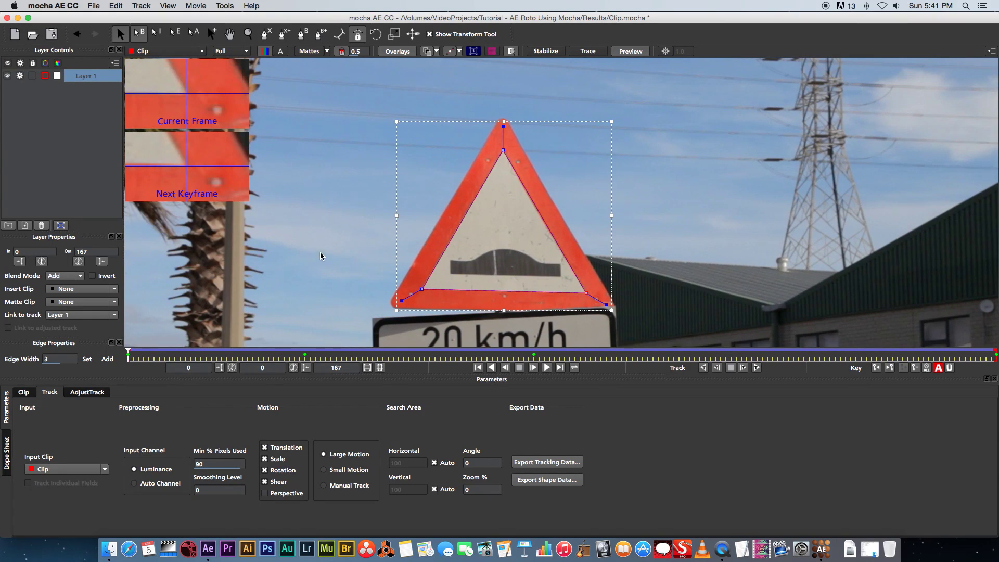
Review the tracked shape from frame 0 and copy the selected layer's mocha shape data for AE to the clipboard.
{"action": "key", "text": "space"}
{"action": "left_click_drag", "start_coordinate": [227, 356], "coordinate": [128, 357]}
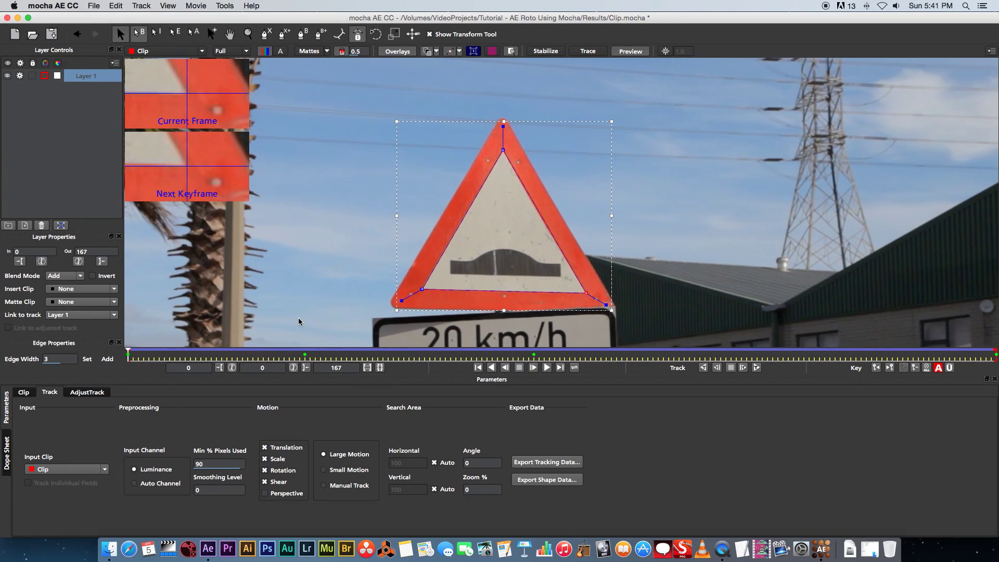
{"action": "left_click", "coordinate": [562, 484]}
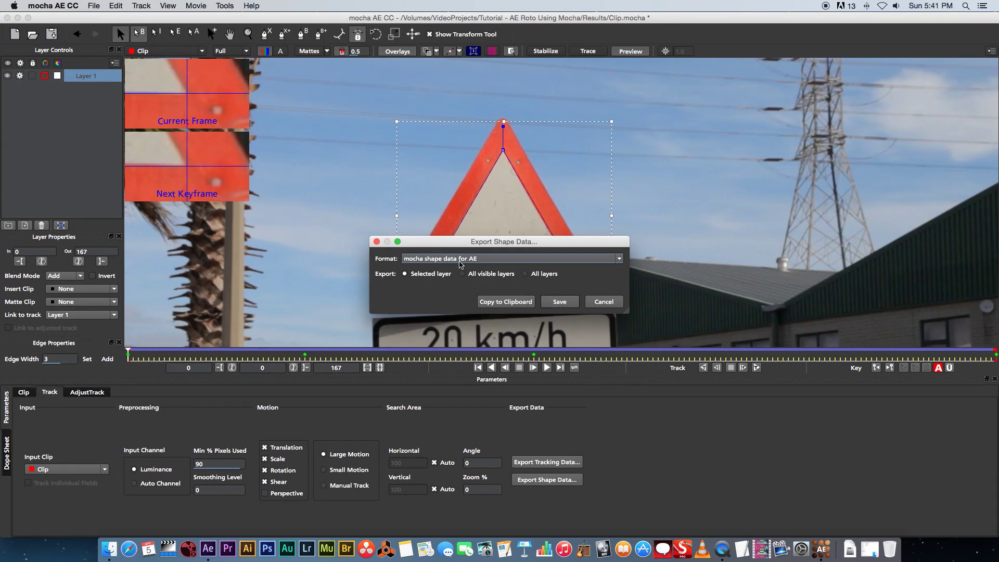
{"action": "left_click", "coordinate": [505, 303]}
Switch to After Effects and duplicate the Clip.mov layer in the composition.
{"action": "left_click", "coordinate": [208, 548]}
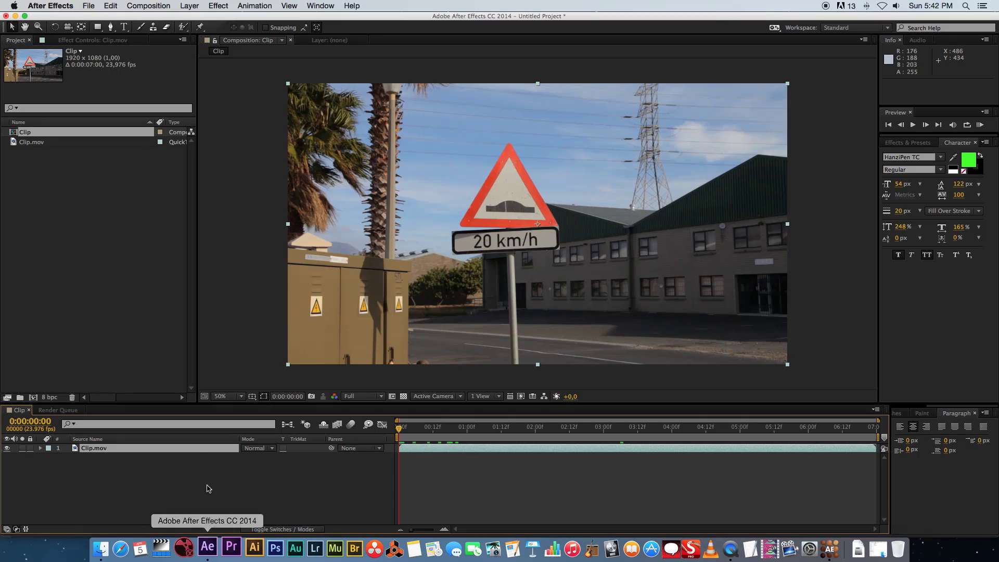
{"action": "left_click", "coordinate": [98, 476]}
{"action": "left_click", "coordinate": [97, 449]}
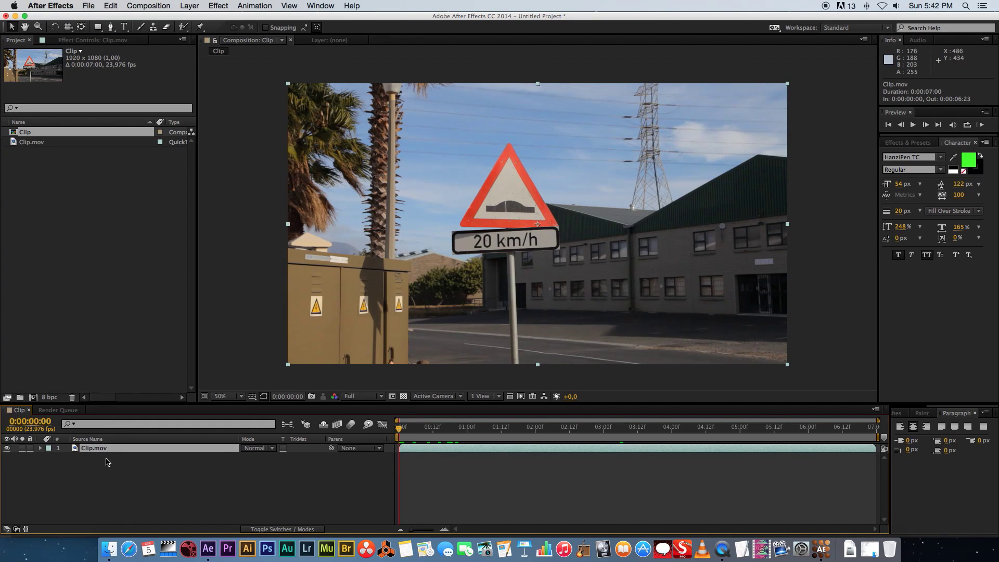
{"action": "key", "text": "super+d"}
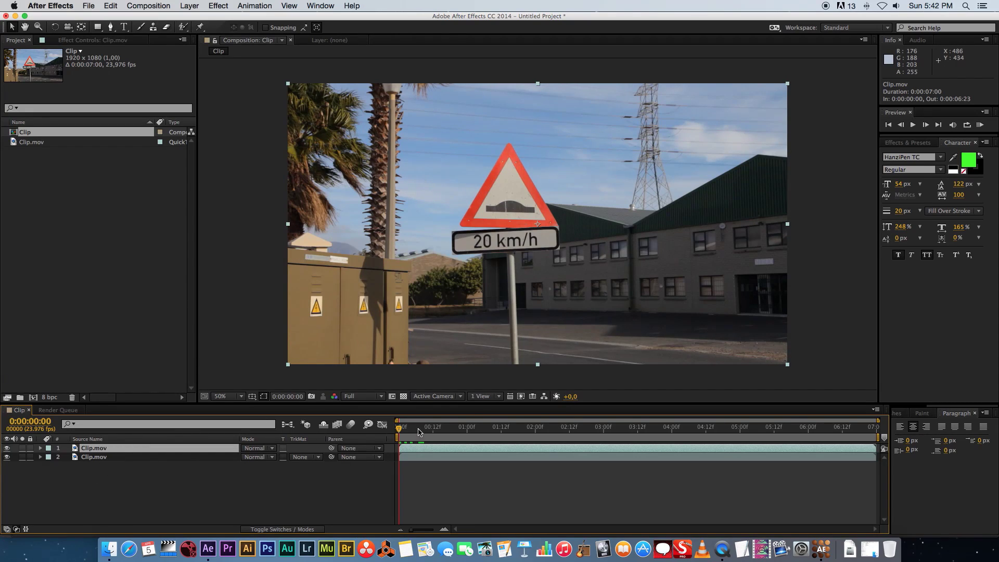
Scrub through the clip, return to the first frame and paste the mocha mask onto the upper Clip.mov layer.
{"action": "left_click_drag", "start_coordinate": [419, 431], "coordinate": [479, 428]}
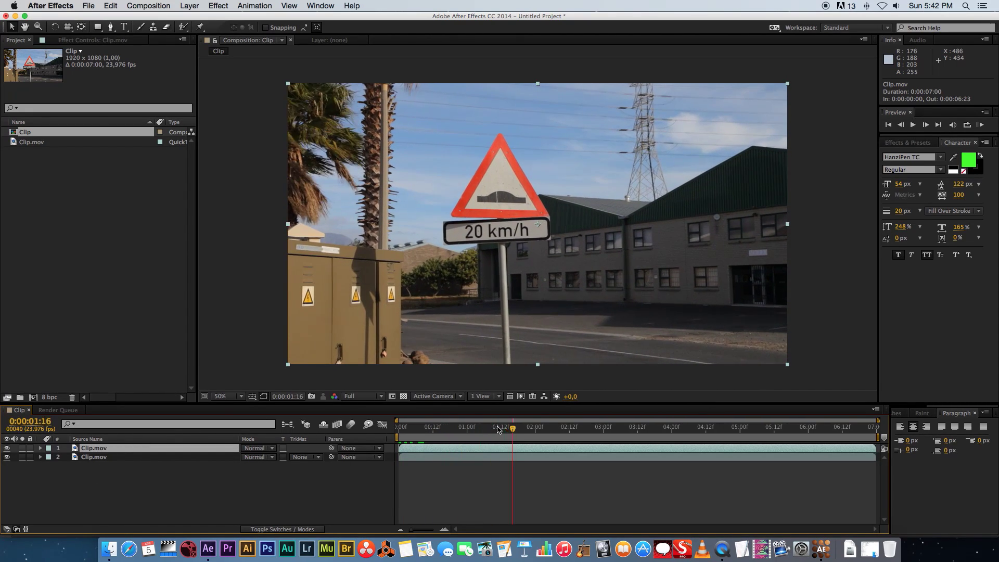
{"action": "left_click_drag", "start_coordinate": [495, 428], "coordinate": [383, 427]}
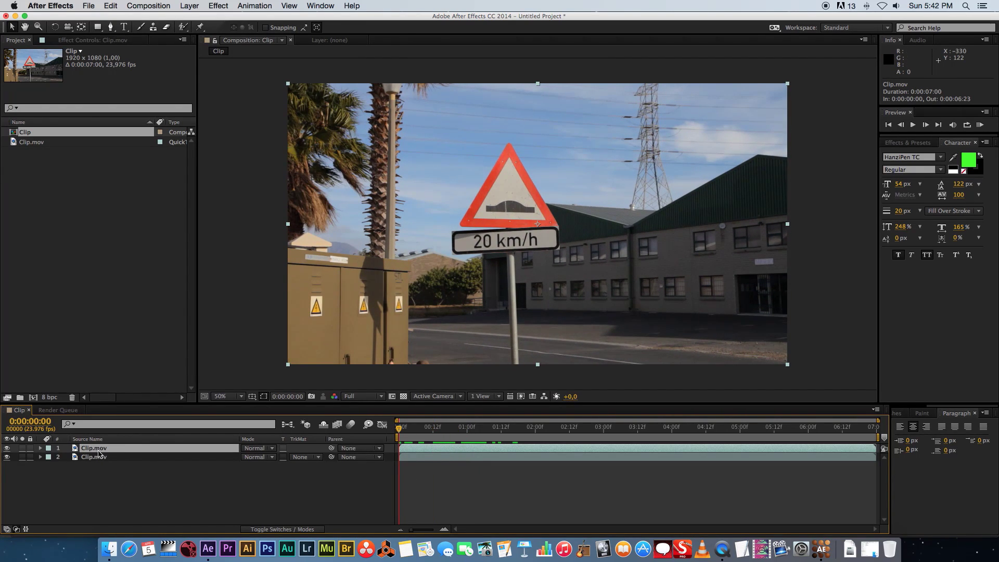
{"action": "left_click", "coordinate": [111, 6]}
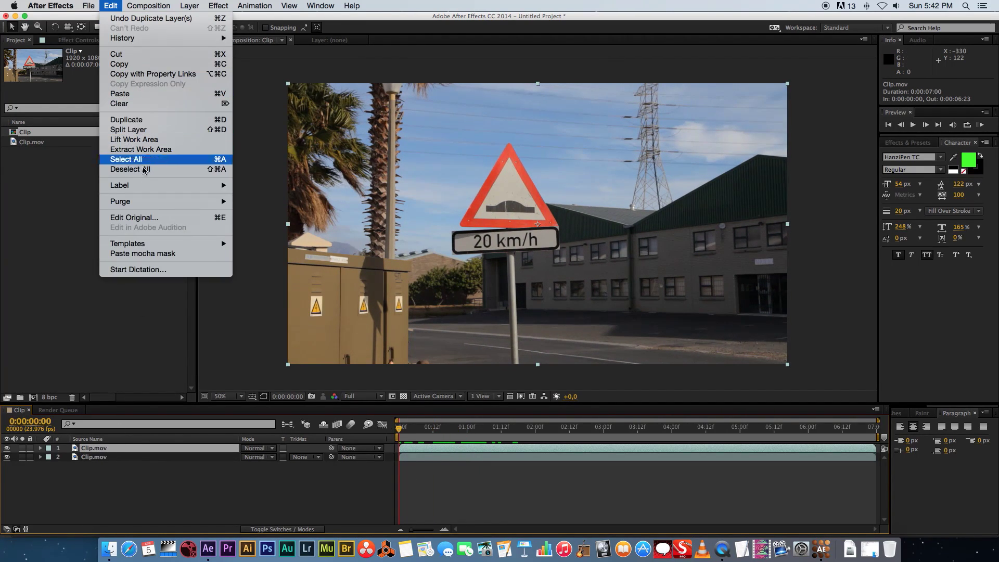
{"action": "left_click", "coordinate": [143, 254]}
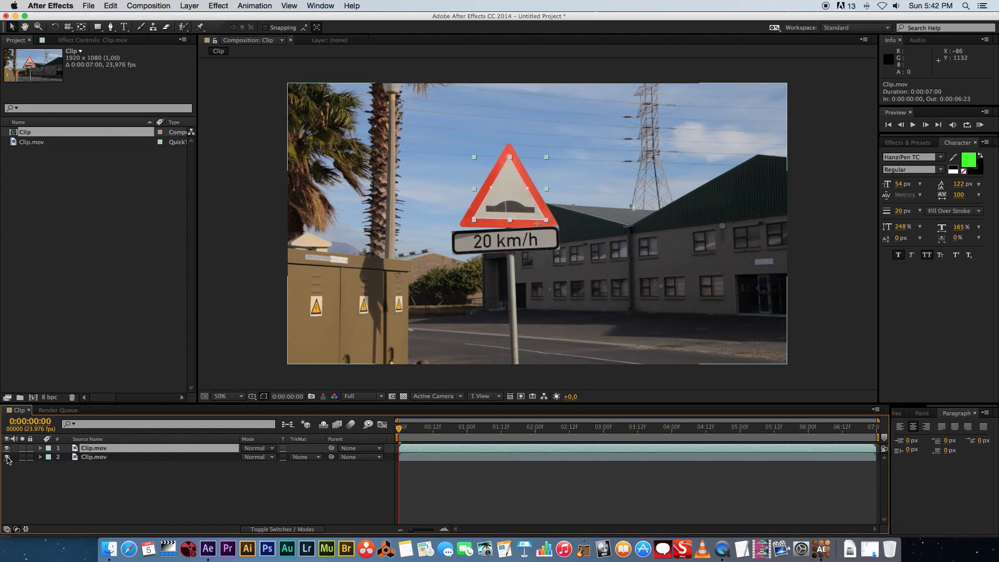
Hide the lower Clip.mov layer, play back the isolated triangle to check the mask, and show the lower layer again.
{"action": "left_click", "coordinate": [7, 457]}
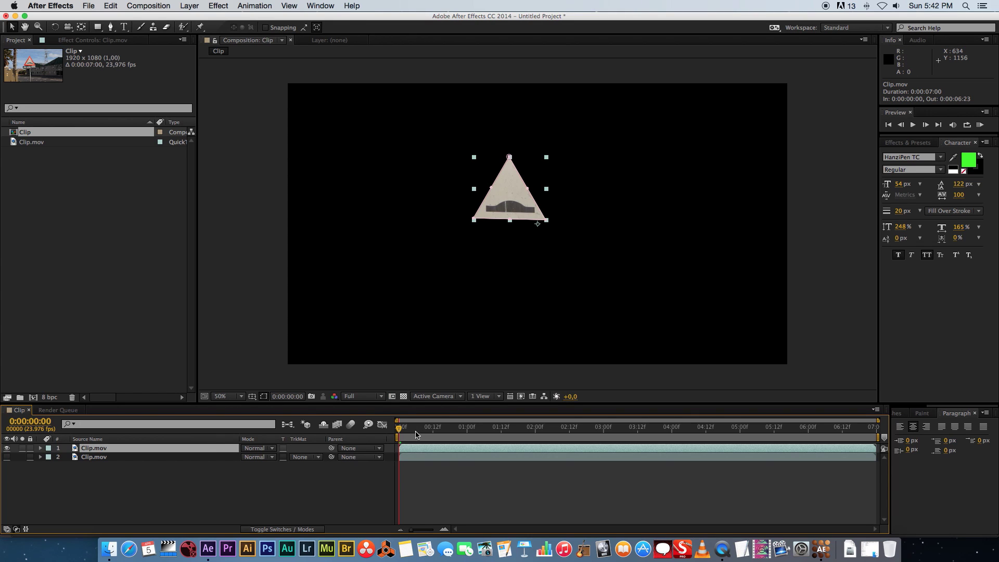
{"action": "key", "text": "space"}
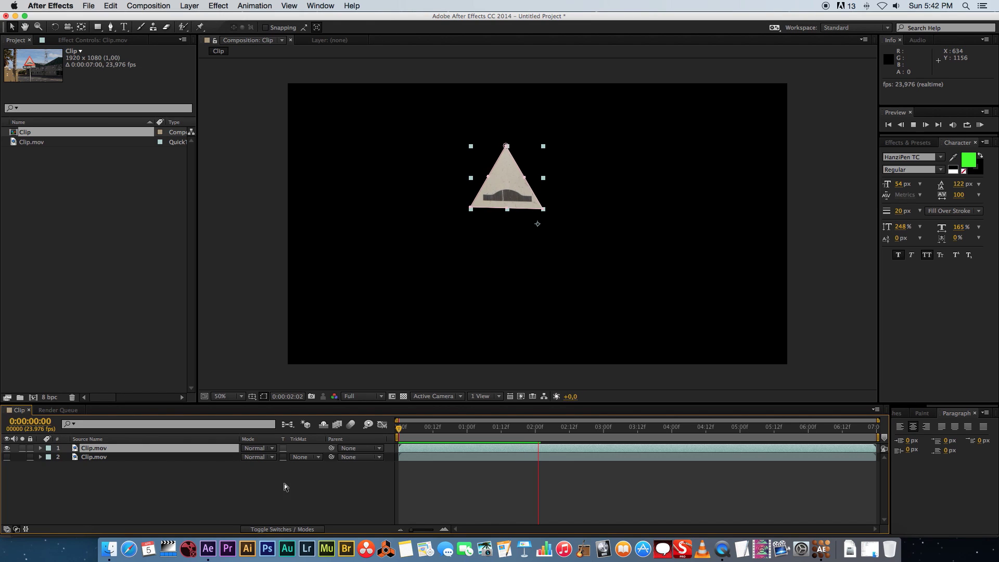
{"action": "key", "text": "space"}
{"action": "left_click", "coordinate": [7, 457]}
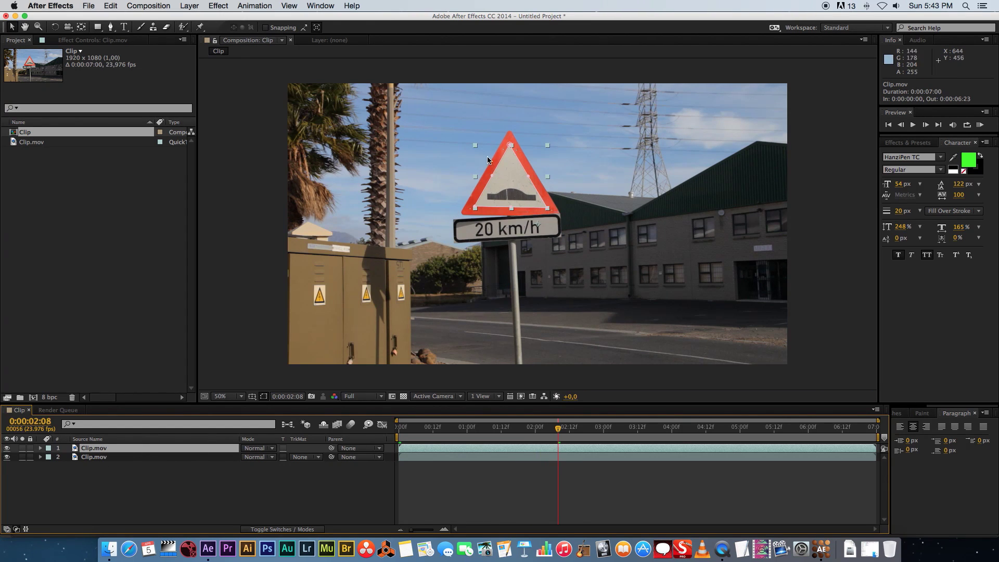
Add an Exposure effect to the masked upper Clip.mov layer and set its exposure to -4.
{"action": "left_click", "coordinate": [102, 41]}
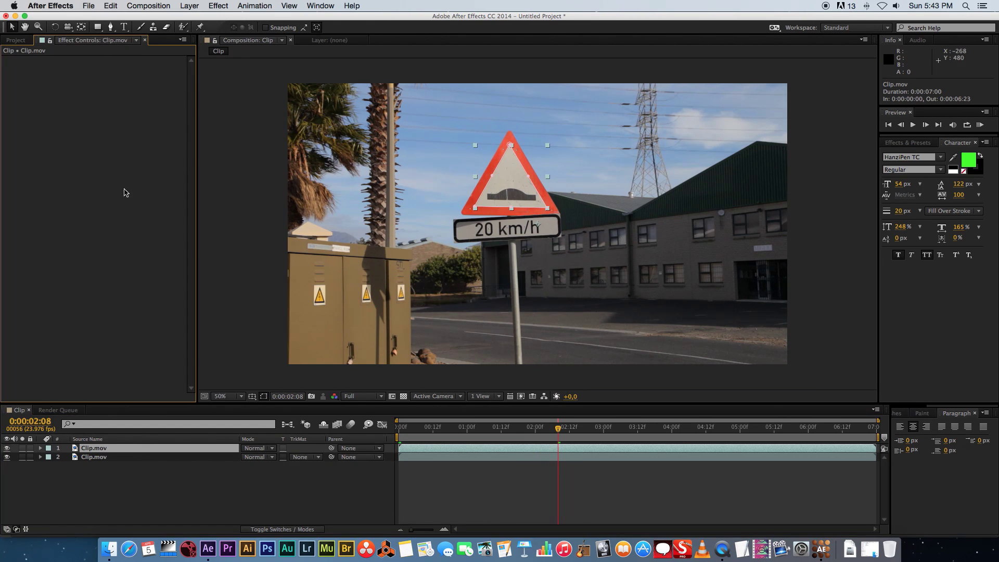
{"action": "right_click", "coordinate": [88, 172]}
{"action": "left_click", "coordinate": [118, 191]}
{"action": "left_click", "coordinate": [114, 87]}
{"action": "type", "text": "-4"}
{"action": "key", "text": "Return"}
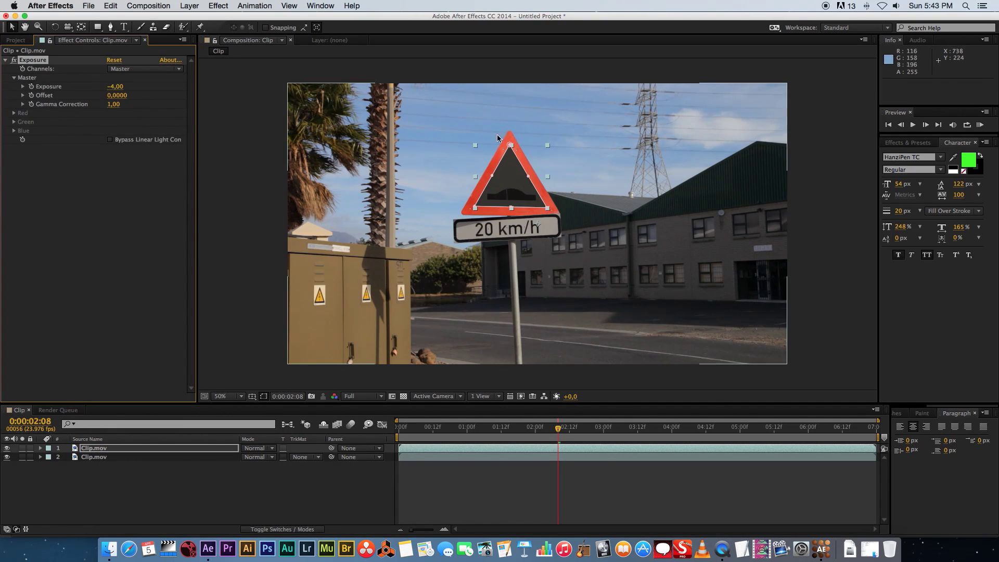
Deselect the layer, run a RAM preview of the darkened triangle over the footage, and return to the first frame.
{"action": "left_click", "coordinate": [182, 491]}
{"action": "key", "text": "KP_0"}
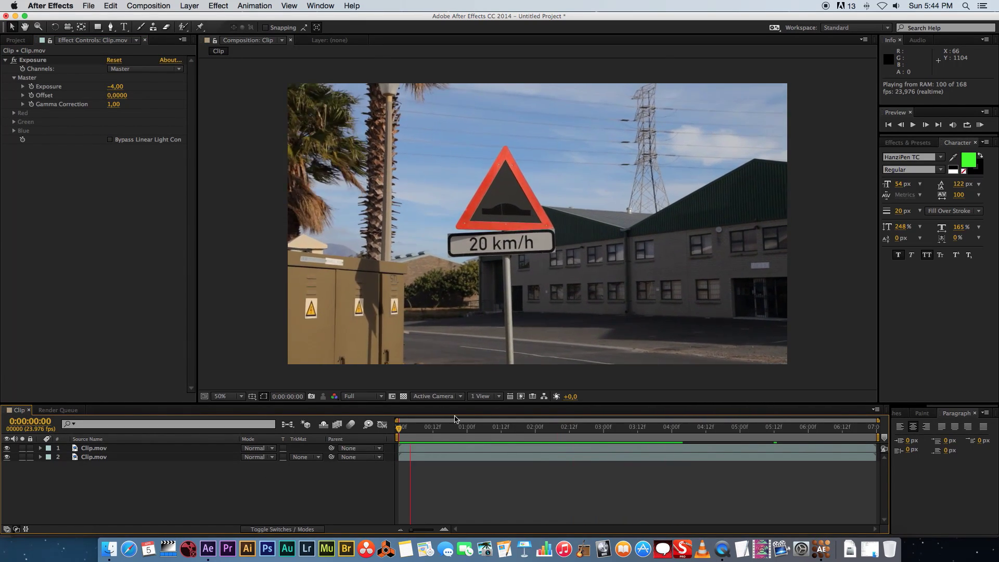
{"action": "key", "text": "space"}
{"action": "left_click_drag", "start_coordinate": [513, 429], "coordinate": [398, 427]}
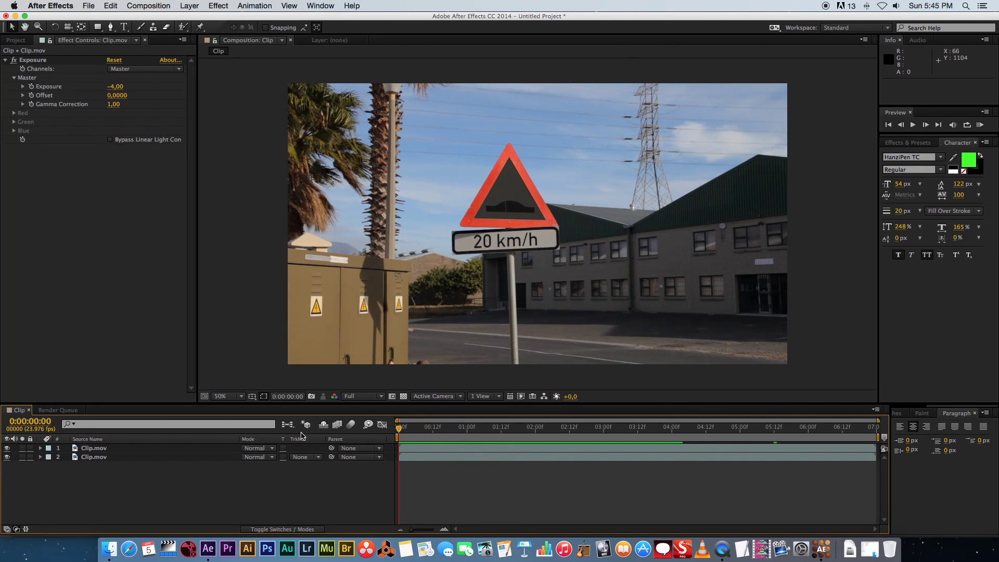
Expand the upper layer's Layer 1 mask properties and set the mask feather to 10 pixels.
{"action": "left_click", "coordinate": [40, 448]}
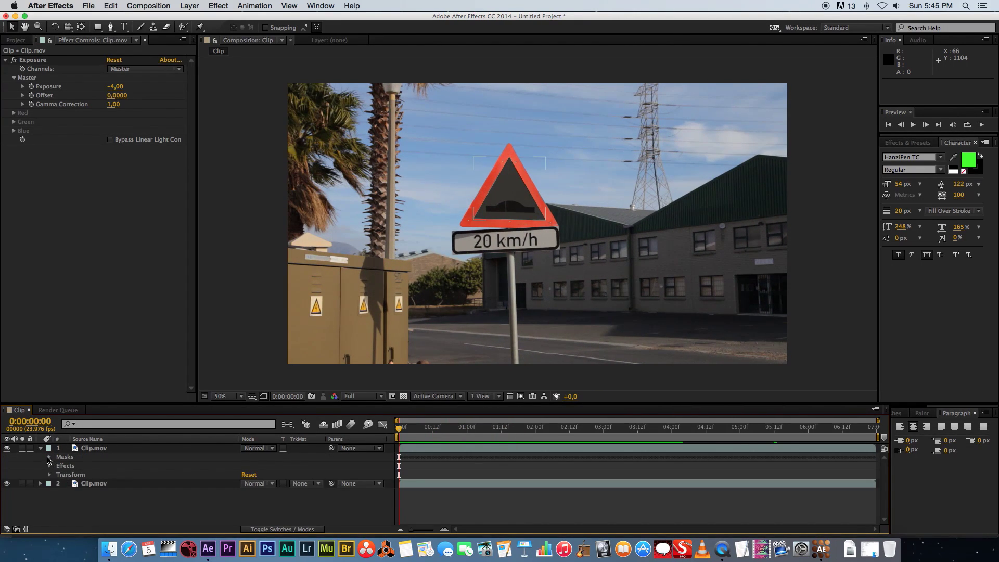
{"action": "left_click", "coordinate": [48, 457]}
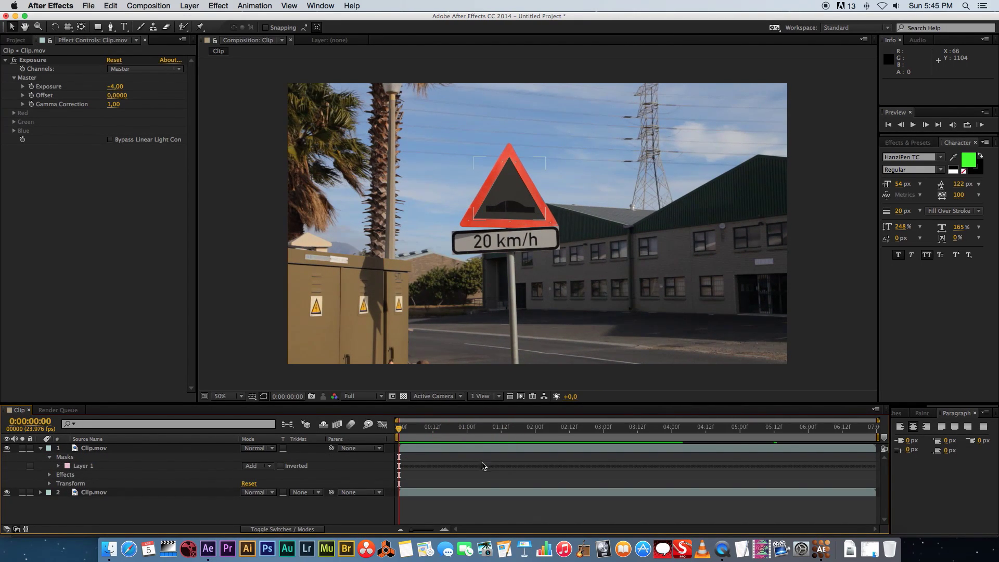
{"action": "left_click", "coordinate": [58, 465]}
{"action": "left_click_drag", "start_coordinate": [254, 484], "coordinate": [265, 482]}
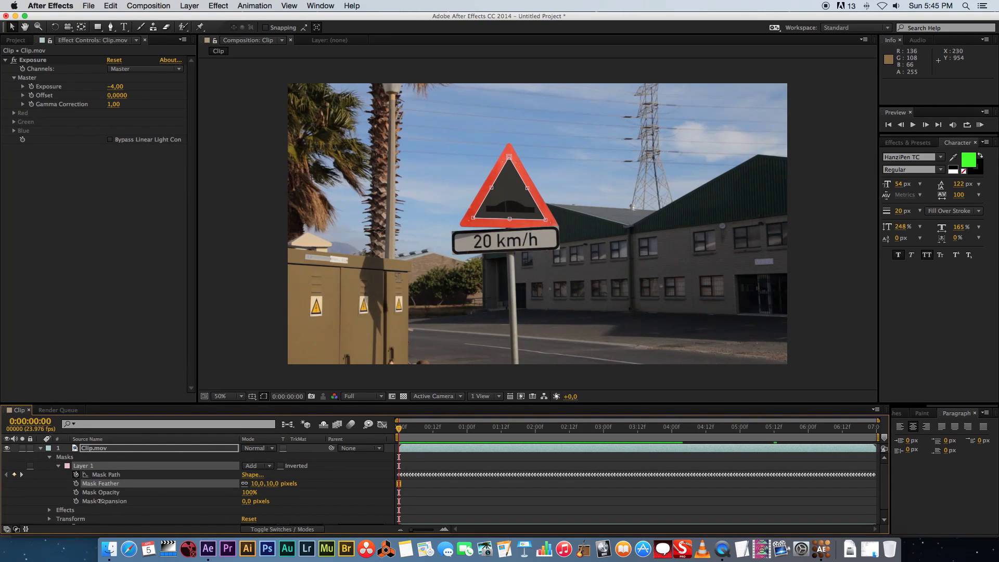